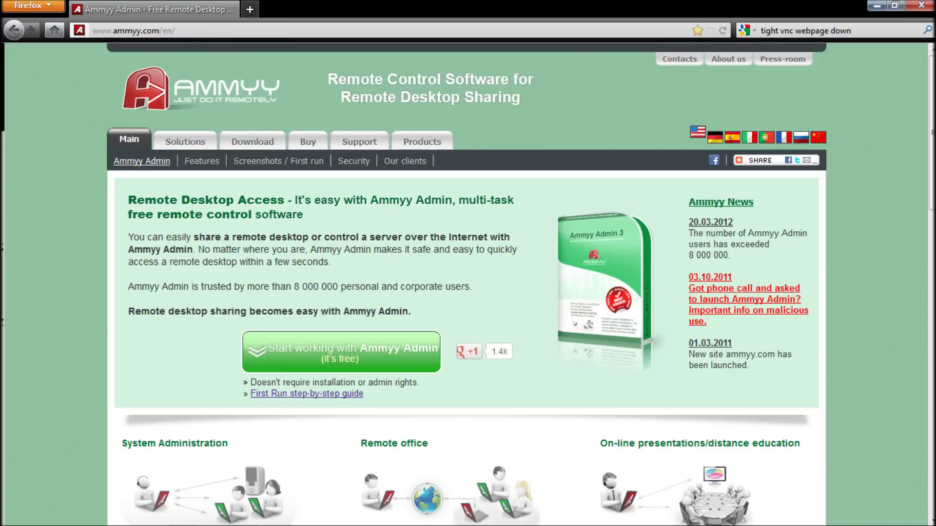
- Download the free Ammyy Admin program AA_v3.exe from ammyy.com in Firefox
{"action": "left_click", "coordinate": [105, 31]}
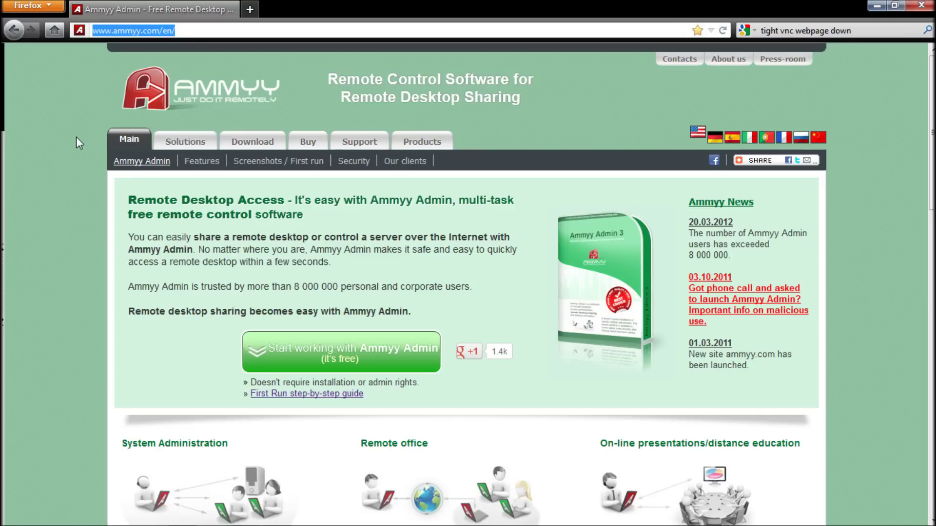
{"action": "left_click", "coordinate": [69, 161]}
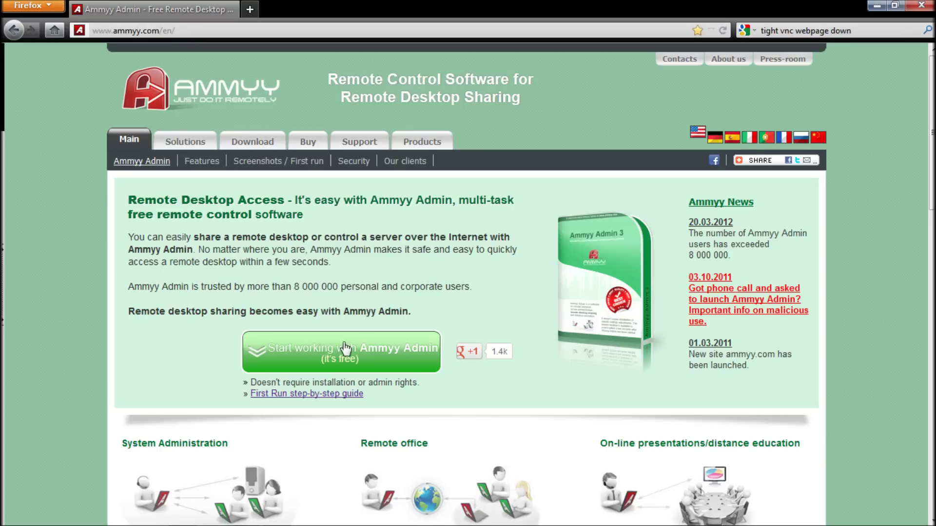
{"action": "left_click", "coordinate": [308, 360]}
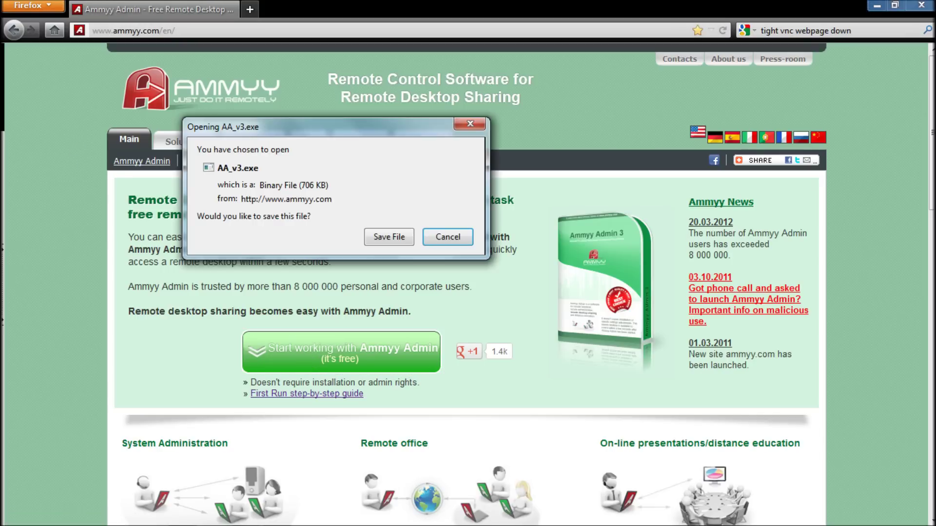
{"action": "left_click", "coordinate": [382, 237]}
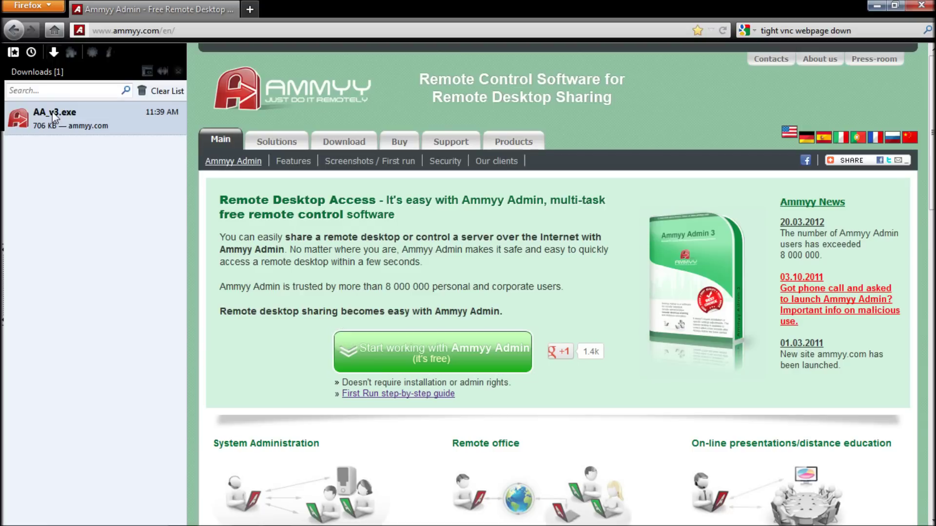
- Run the downloaded AA_v3.exe from the Firefox downloads list
{"action": "right_click", "coordinate": [54, 117]}
{"action": "left_click", "coordinate": [87, 123]}
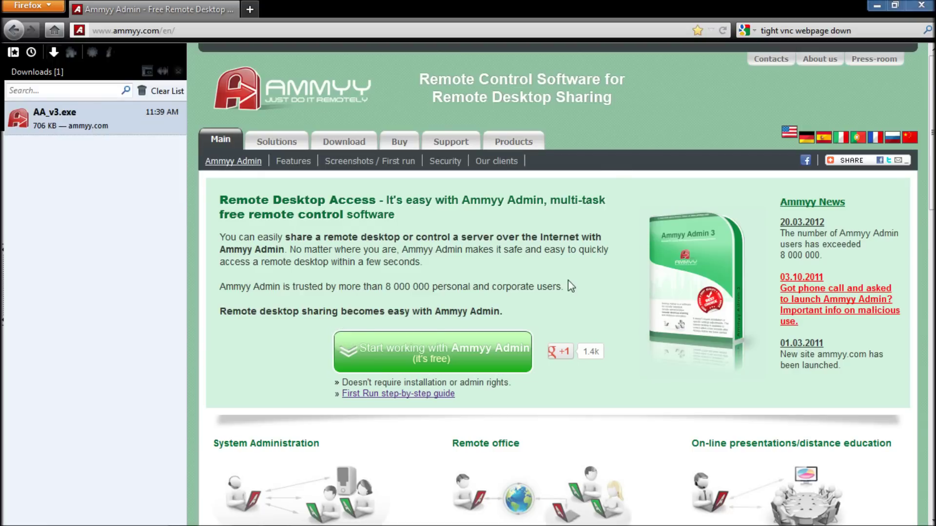
{"action": "left_click", "coordinate": [511, 280]}
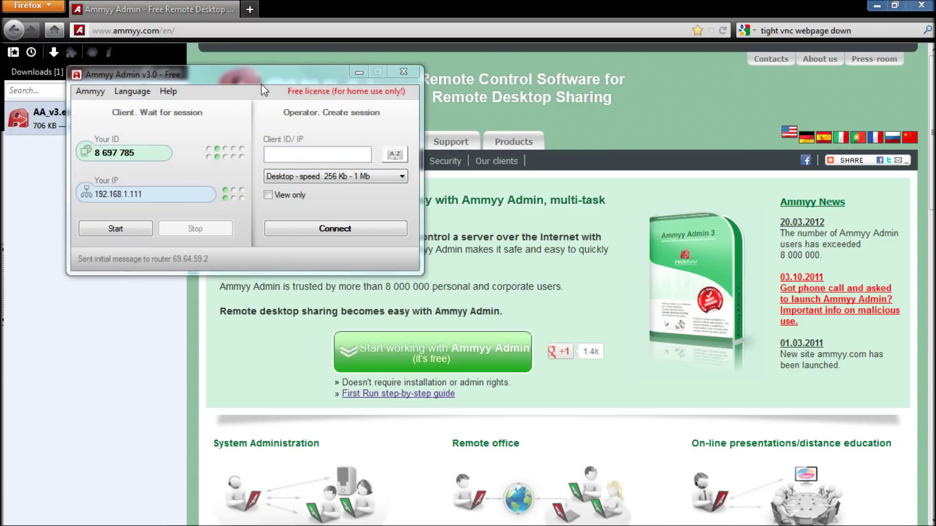
- Centre the Ammyy Admin window on screen, minimize Firefox, and open the Ammyy menu
{"action": "left_click_drag", "start_coordinate": [263, 75], "coordinate": [490, 179]}
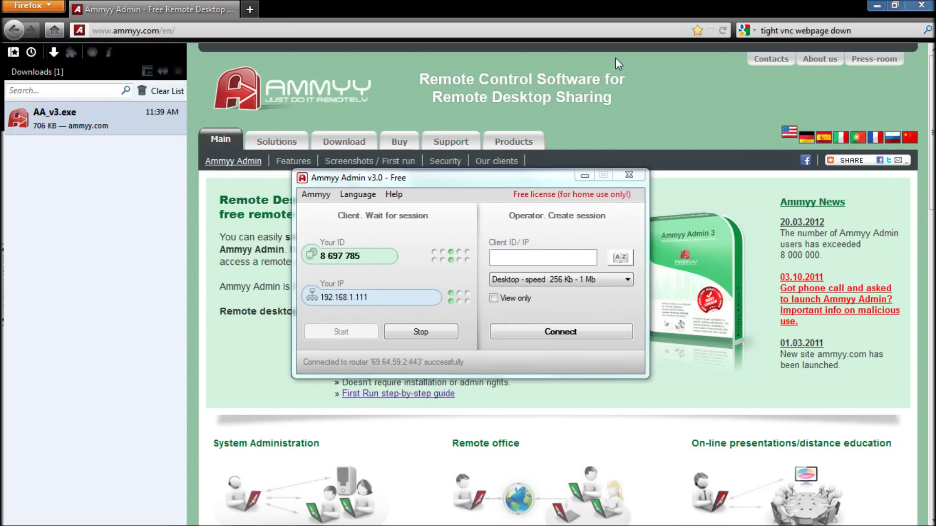
{"action": "left_click", "coordinate": [877, 6]}
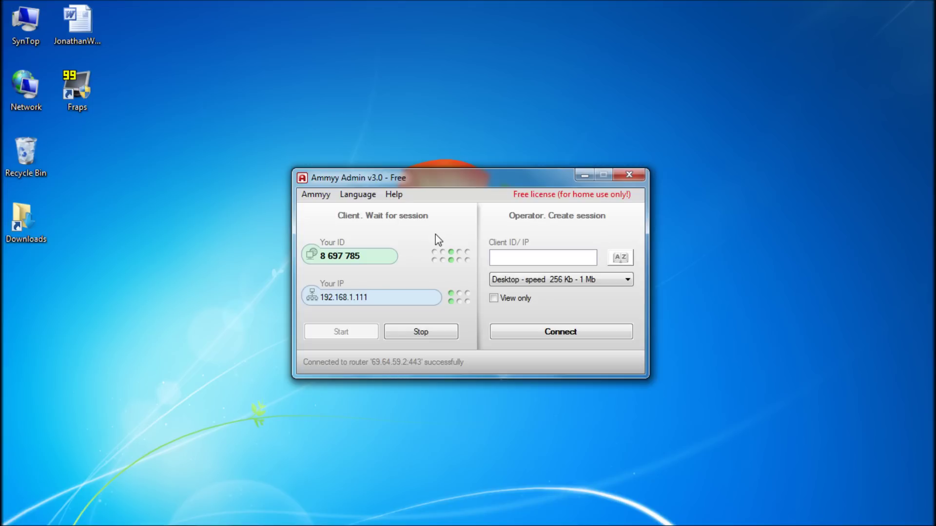
{"action": "left_click", "coordinate": [315, 194]}
- Check the Client tab's Access Permissions list in Settings, which is empty, then close it
{"action": "left_click", "coordinate": [331, 211]}
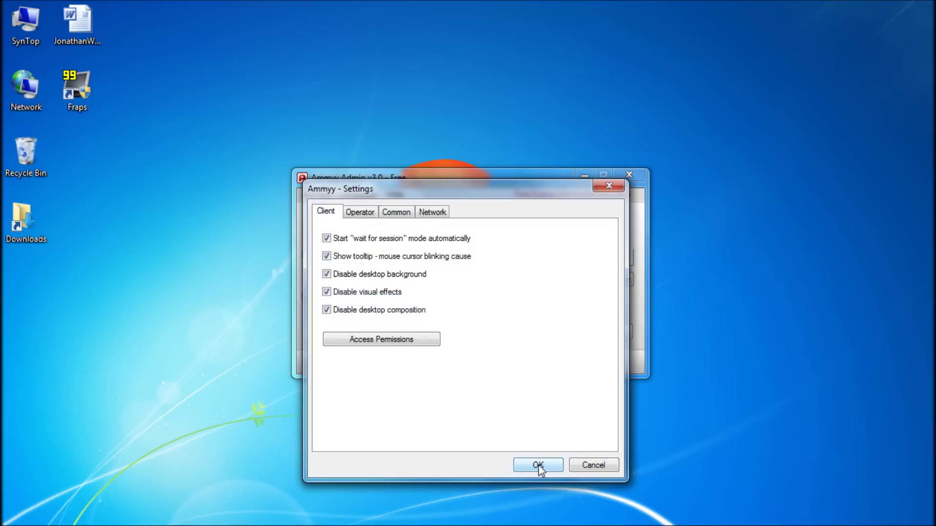
{"action": "left_click", "coordinate": [414, 340]}
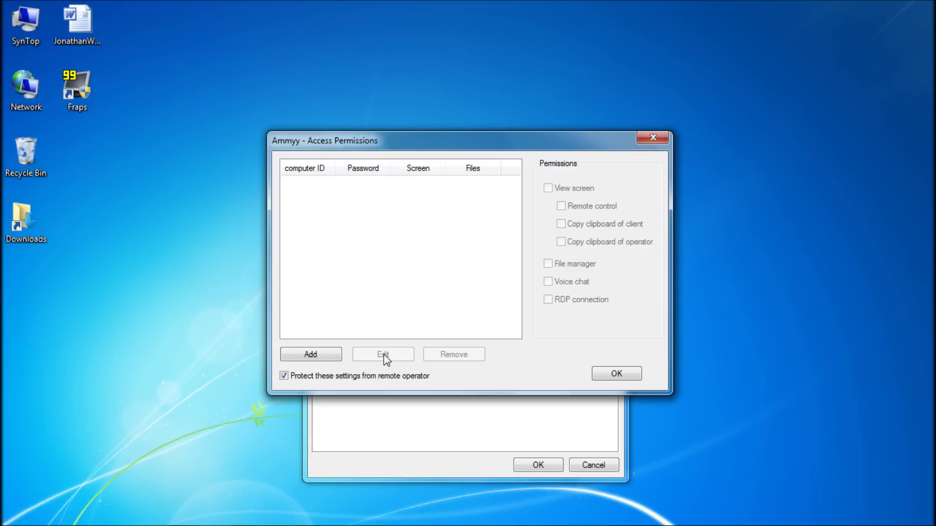
{"action": "left_click", "coordinate": [620, 374]}
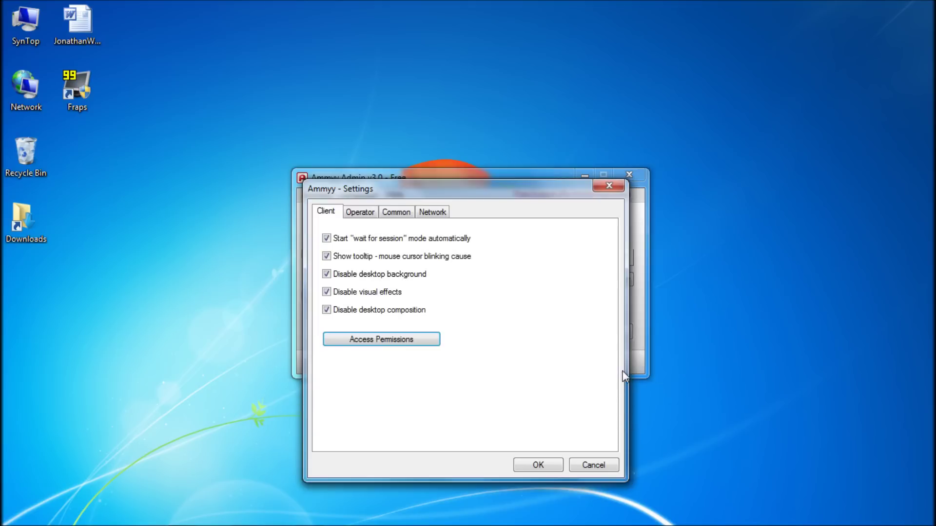
- Review the Operator tab, keeping AES-256 encryption, then the Network tab, and close Settings with OK
{"action": "left_click", "coordinate": [357, 215]}
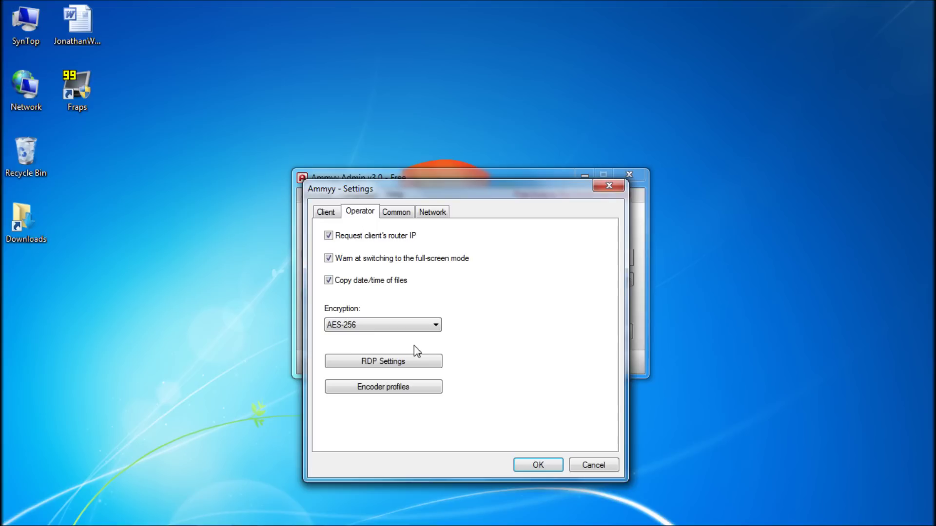
{"action": "left_click", "coordinate": [436, 326]}
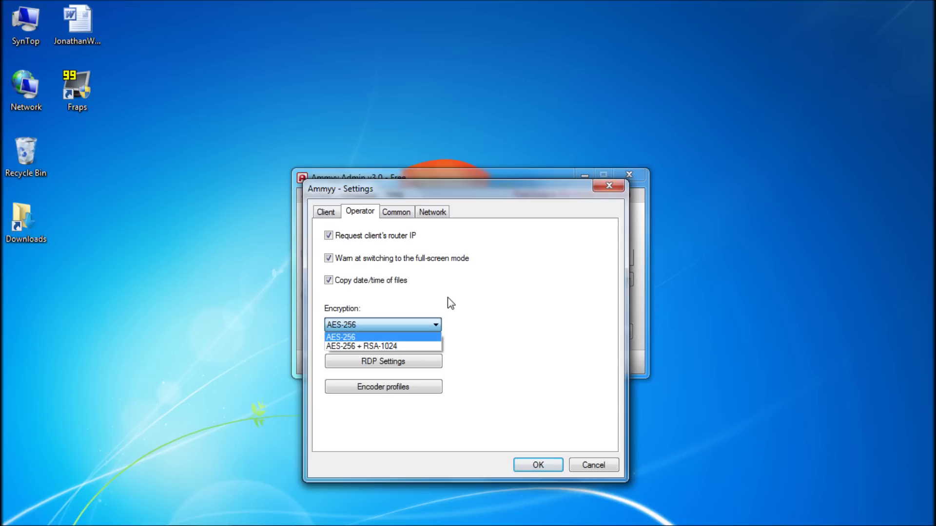
{"action": "left_click", "coordinate": [438, 217]}
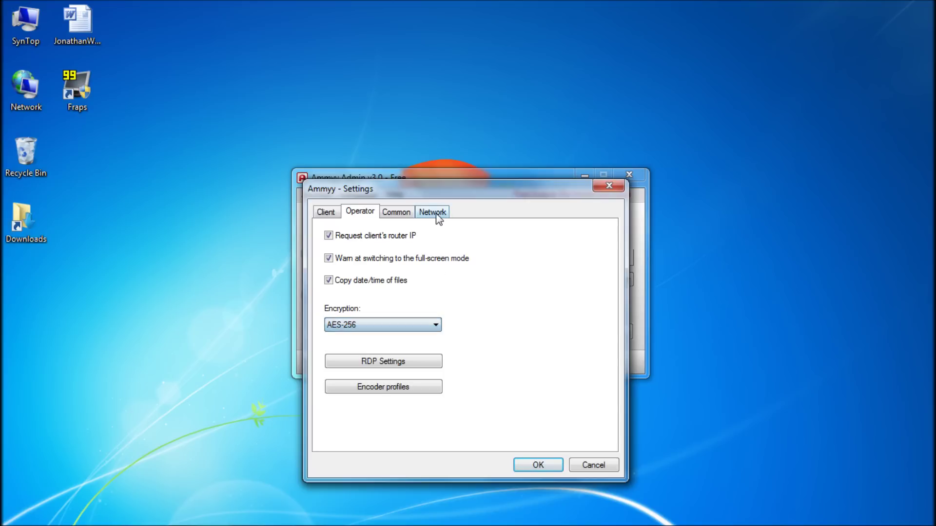
{"action": "left_click", "coordinate": [435, 213]}
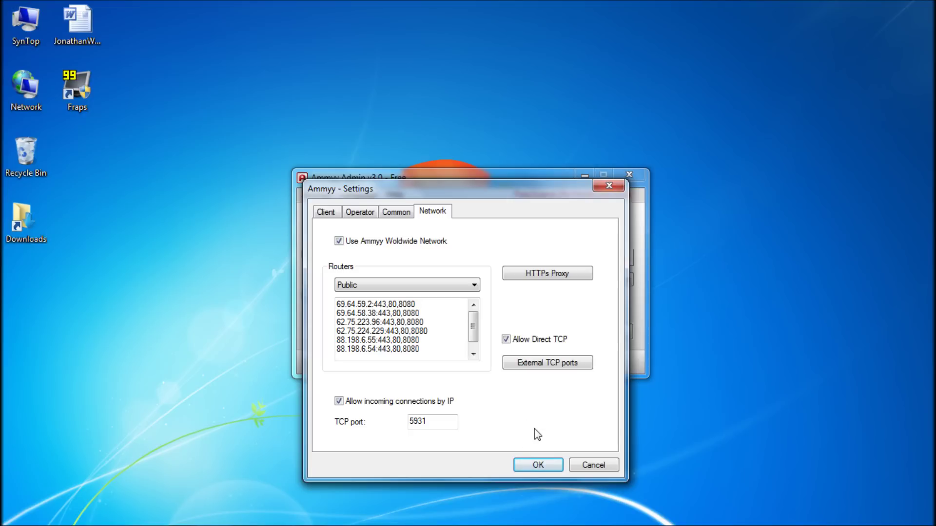
{"action": "left_click", "coordinate": [534, 465]}
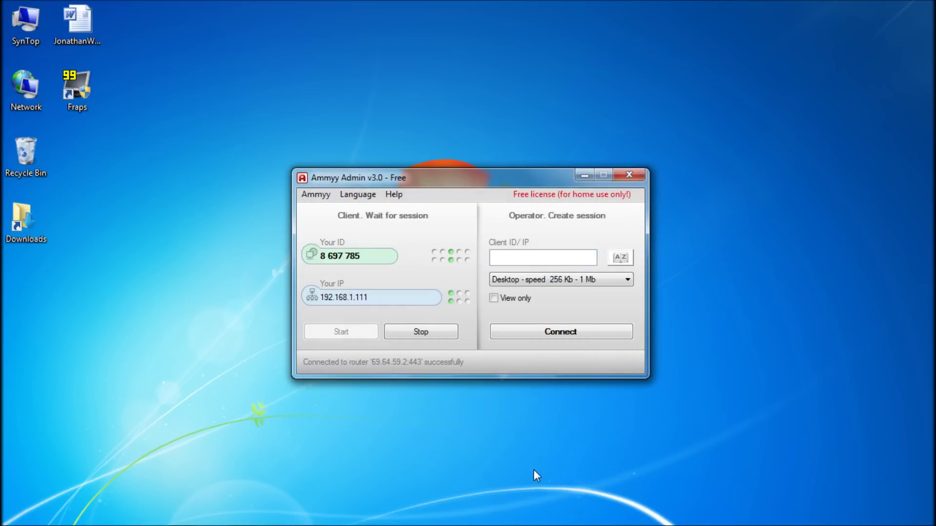
{"action": "left_click", "coordinate": [627, 279]}
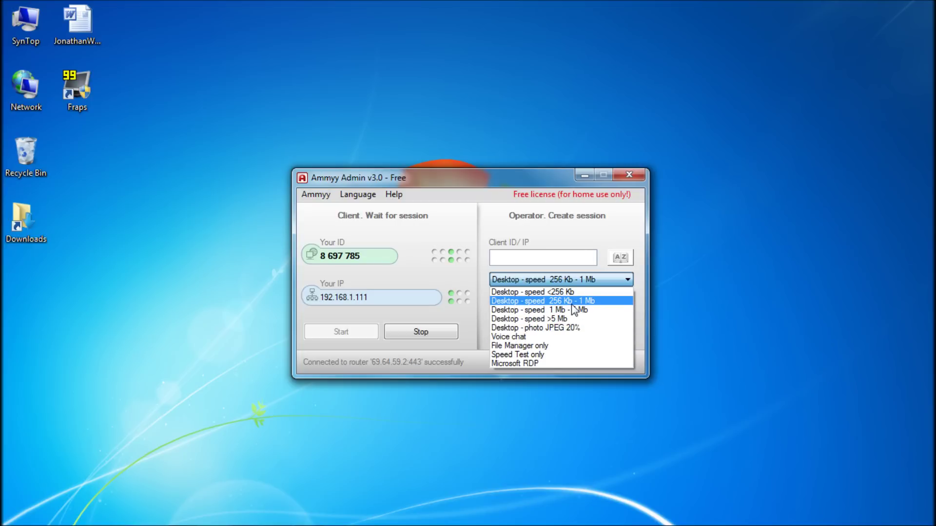
{"action": "left_click", "coordinate": [573, 304]}
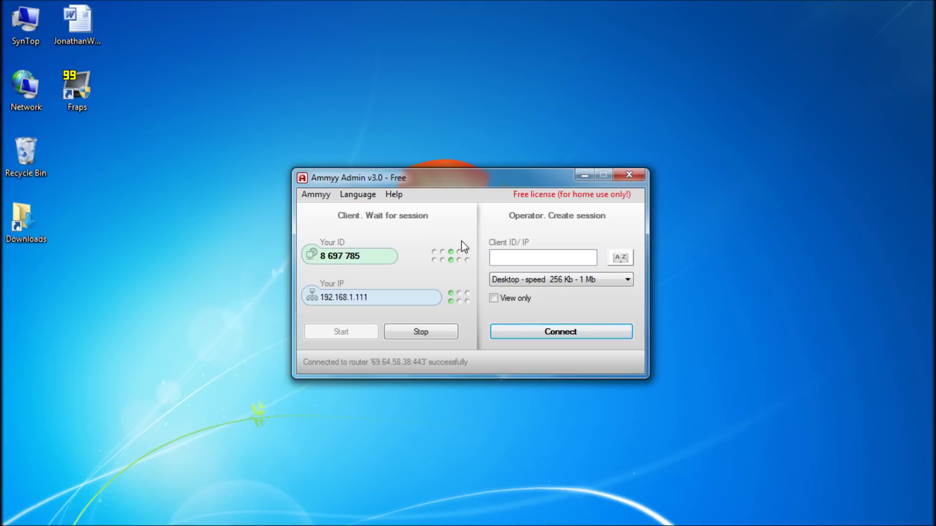
- Enter the remote computer's client ID in the Client ID/IP field and connect
{"action": "type", "text": "8335794"}
{"action": "key", "text": "Return"}
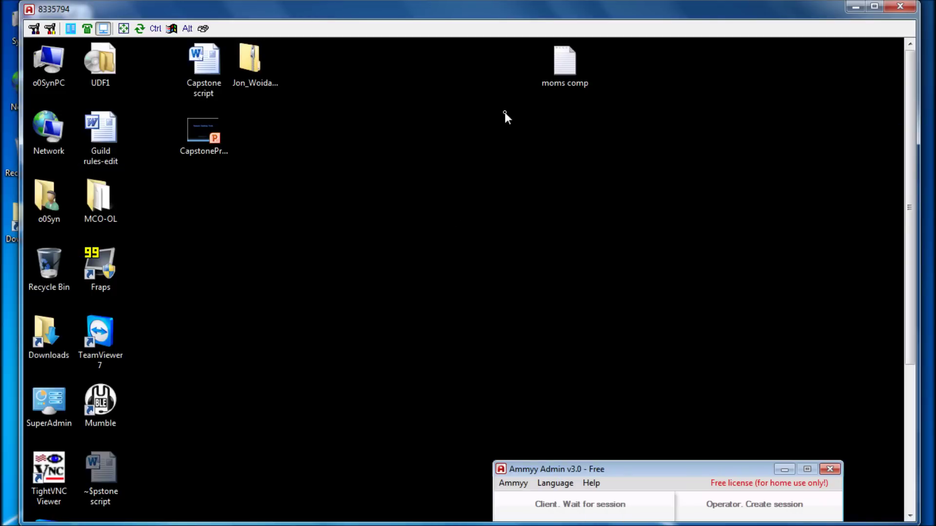
- Maximize the remote-desktop viewer, then scroll the remote desktop down and back to the top
{"action": "left_click", "coordinate": [874, 7]}
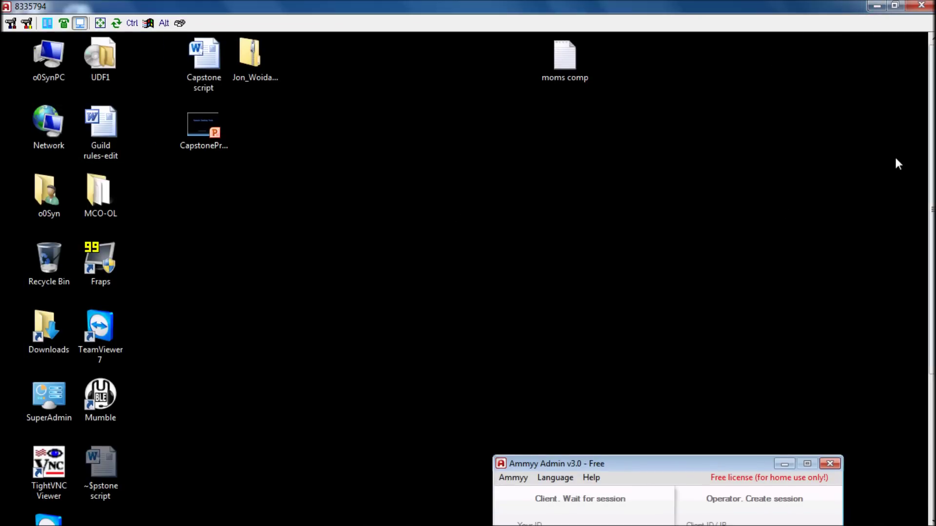
{"action": "left_click_drag", "start_coordinate": [931, 146], "coordinate": [924, 273]}
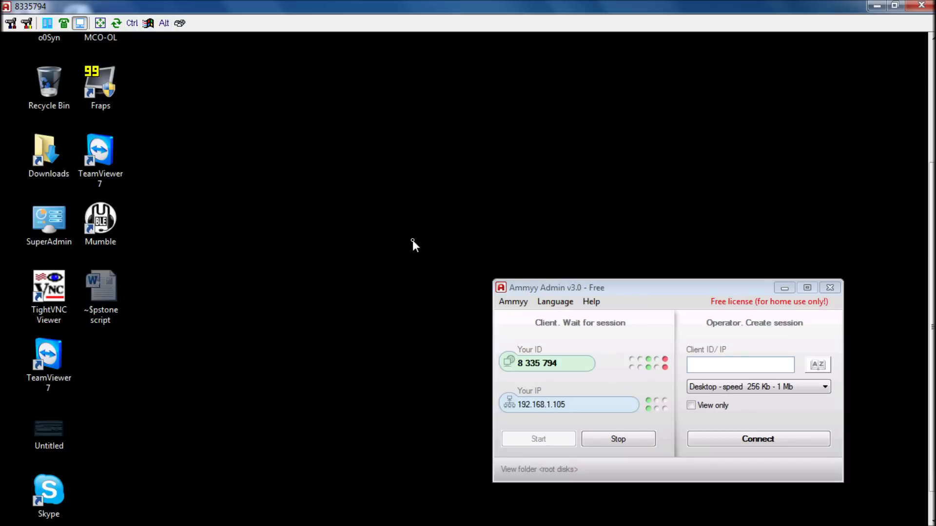
{"action": "scroll", "coordinate": [412, 240], "scroll_direction": "up", "scroll_amount": 5}
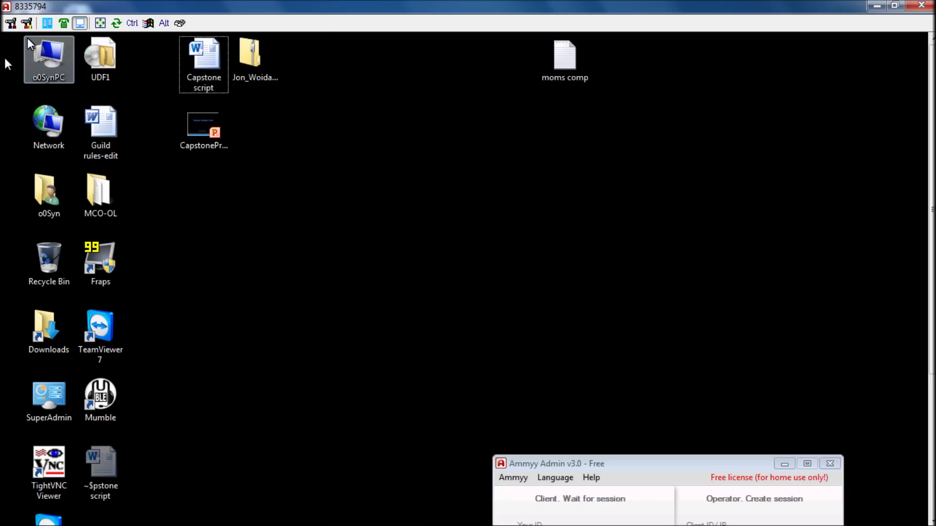
- Look over the Connection settings and encoder options without changes, then open the File manager
{"action": "left_click", "coordinate": [10, 24]}
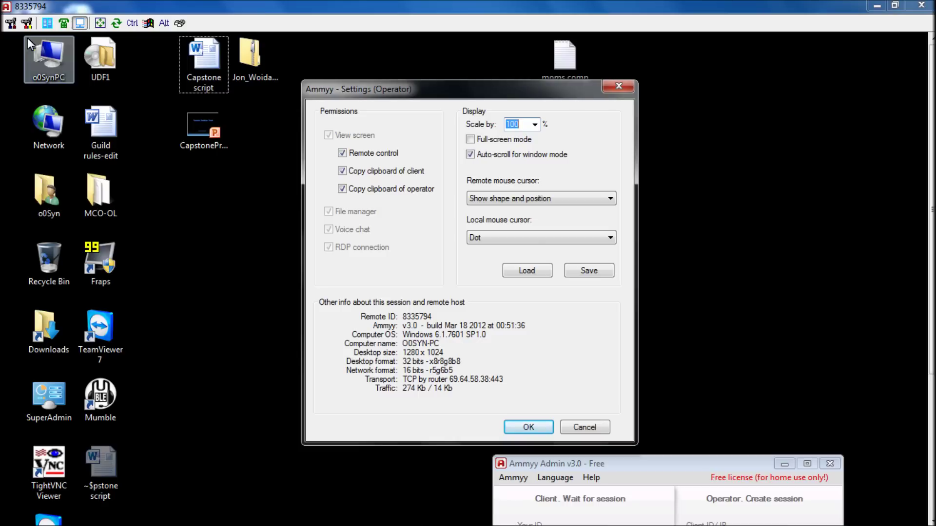
{"action": "left_click", "coordinate": [518, 427]}
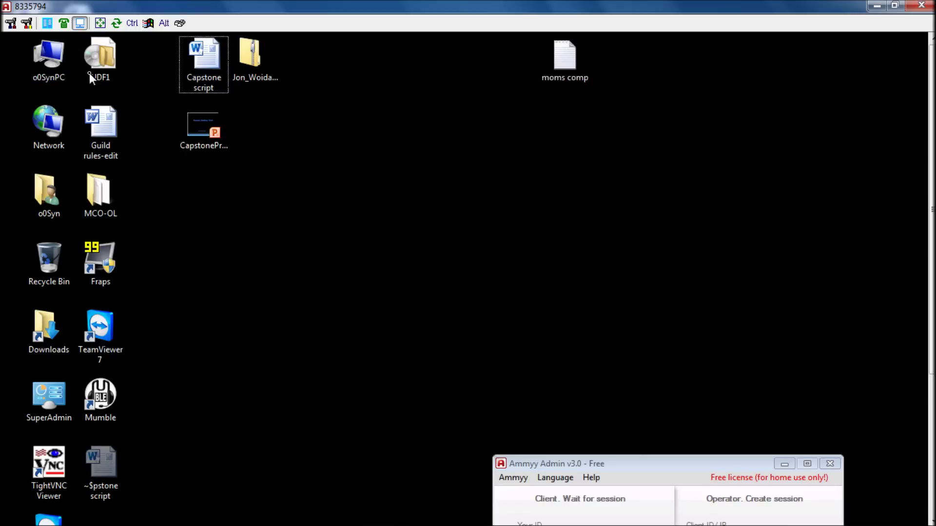
{"action": "left_click", "coordinate": [24, 24]}
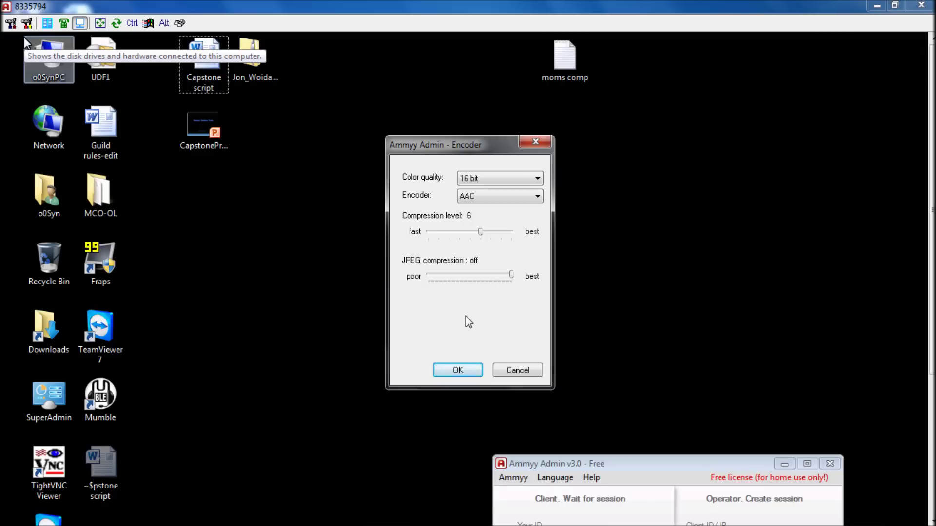
{"action": "key", "text": "Return"}
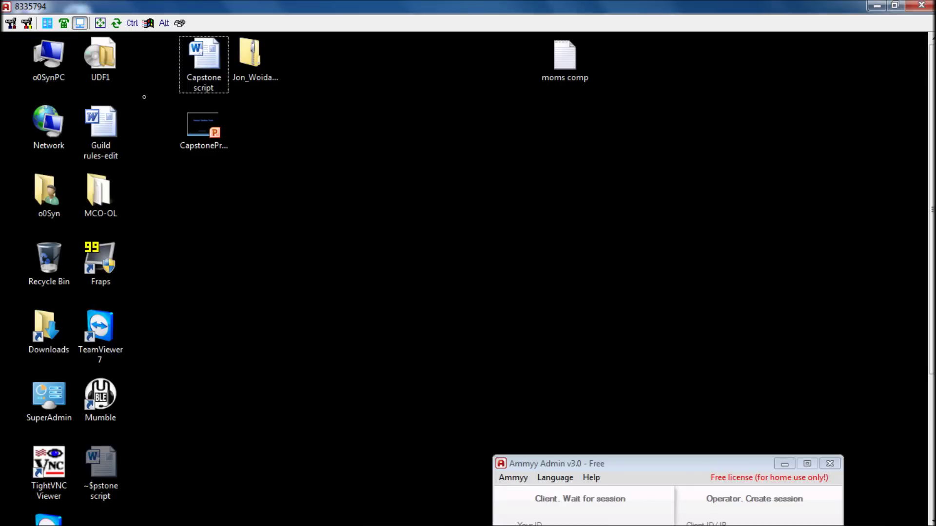
{"action": "left_click", "coordinate": [47, 23]}
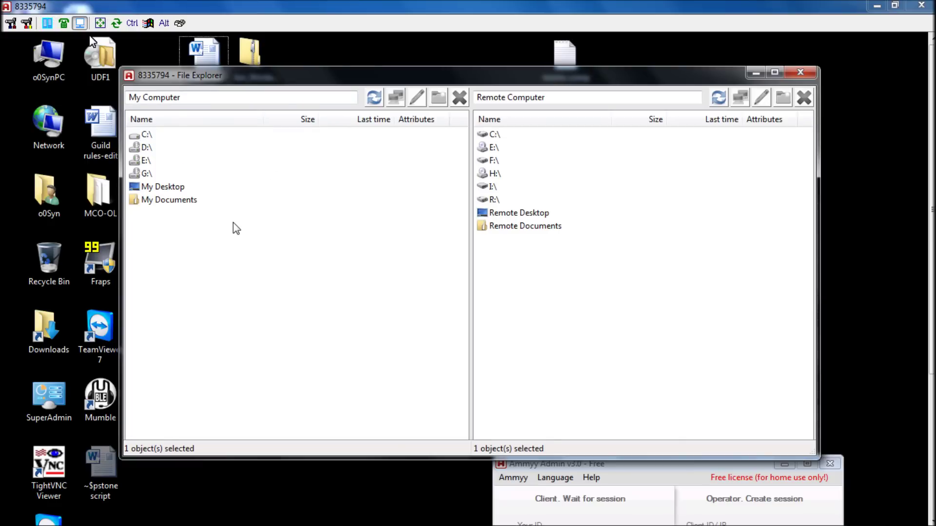
- Open the C:\ drive in the My Computer and Remote Computer panes, then close File Explorer
{"action": "double_click", "coordinate": [146, 136]}
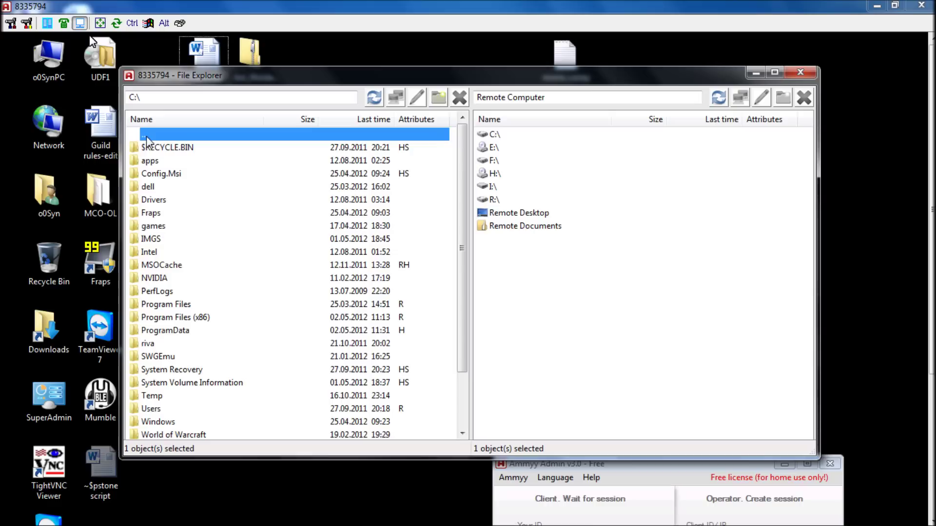
{"action": "double_click", "coordinate": [534, 136]}
{"action": "double_click", "coordinate": [511, 136]}
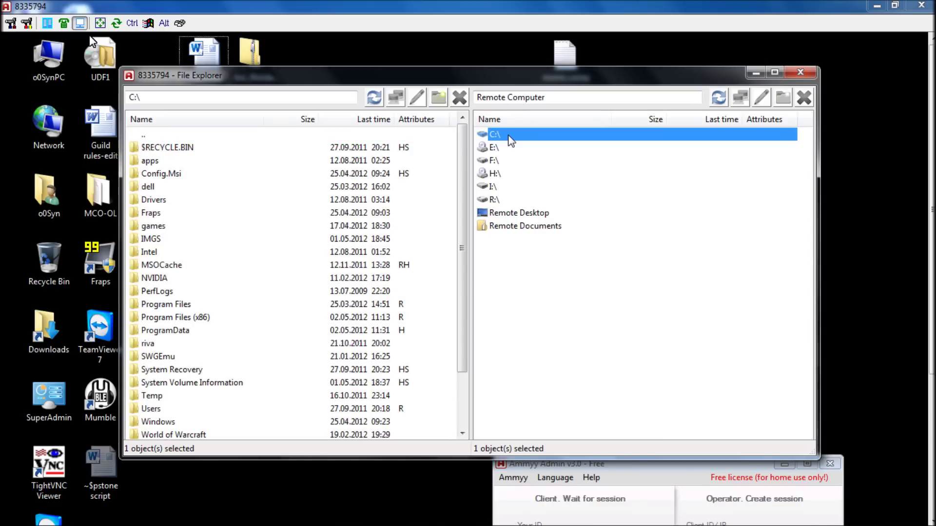
{"action": "double_click", "coordinate": [510, 136]}
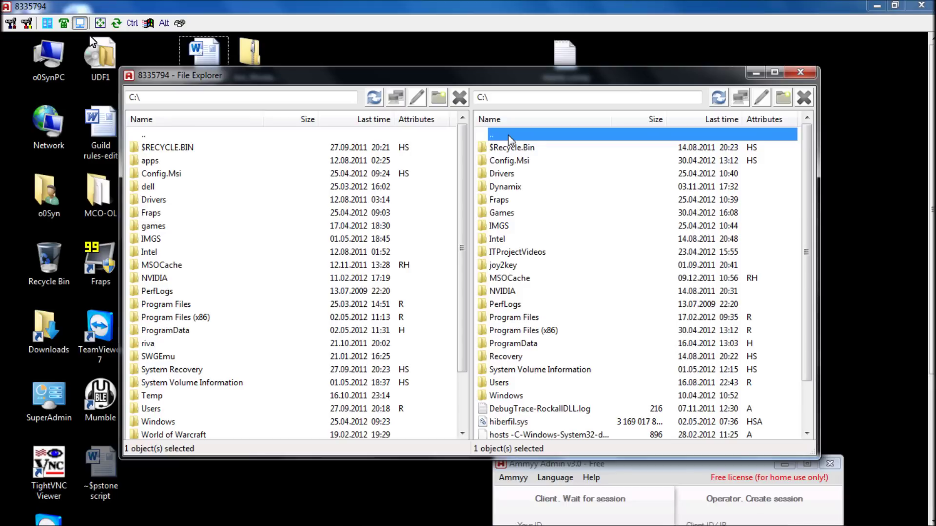
{"action": "left_click", "coordinate": [800, 72]}
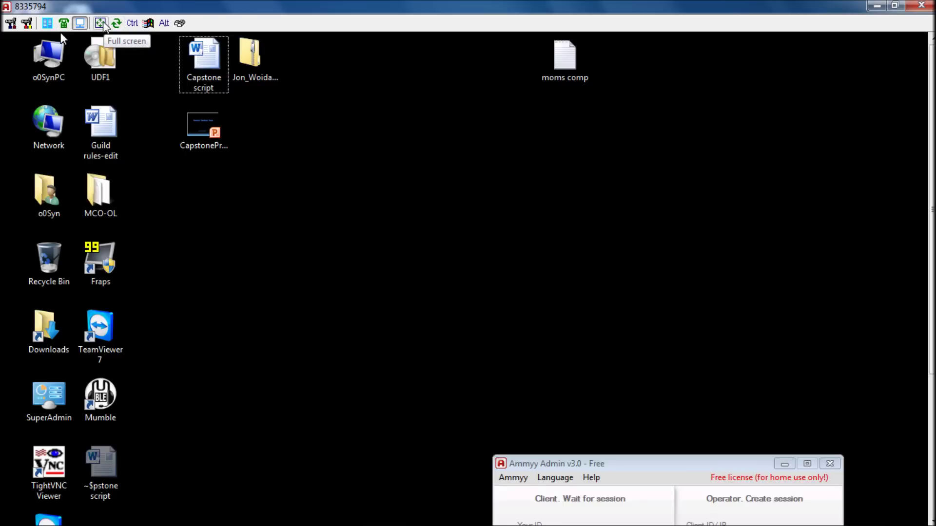
{"action": "left_click", "coordinate": [101, 23]}
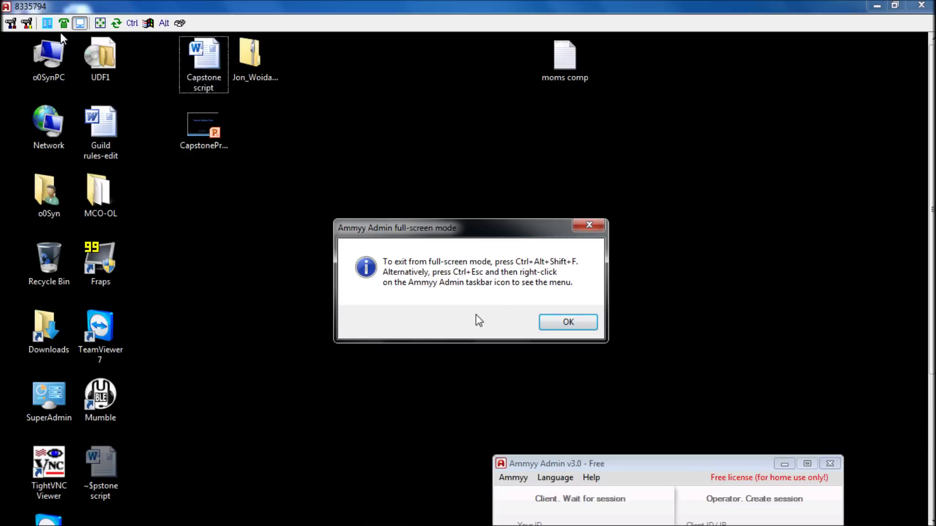
{"action": "left_click", "coordinate": [548, 321]}
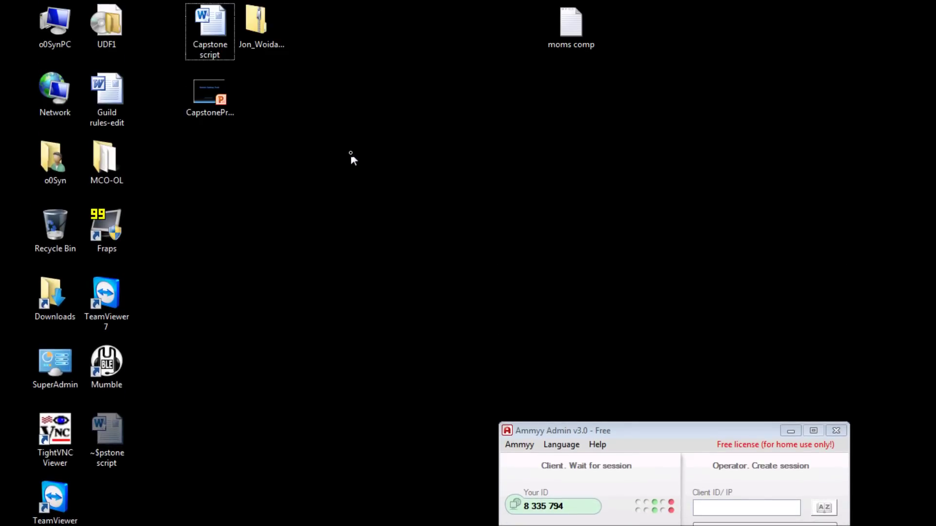
{"action": "key", "text": "ctrl+alt+f"}
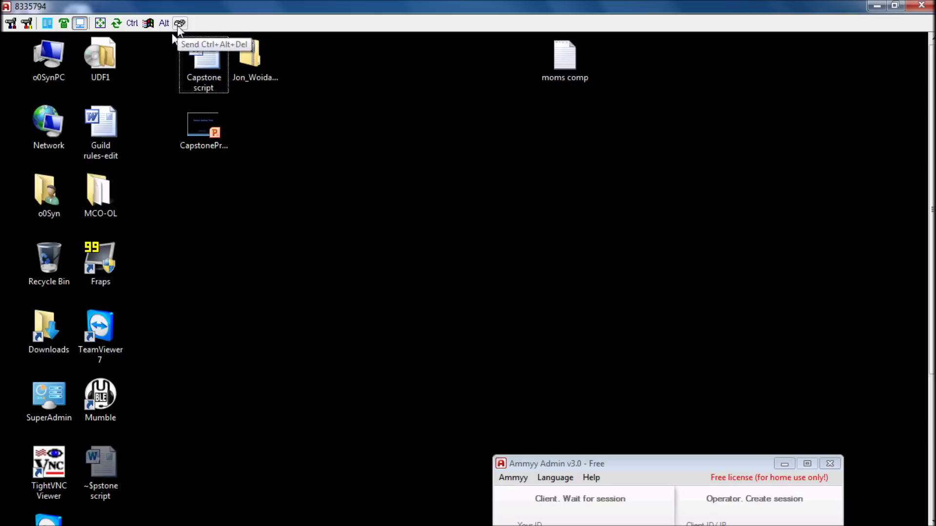
{"action": "left_click", "coordinate": [178, 27]}
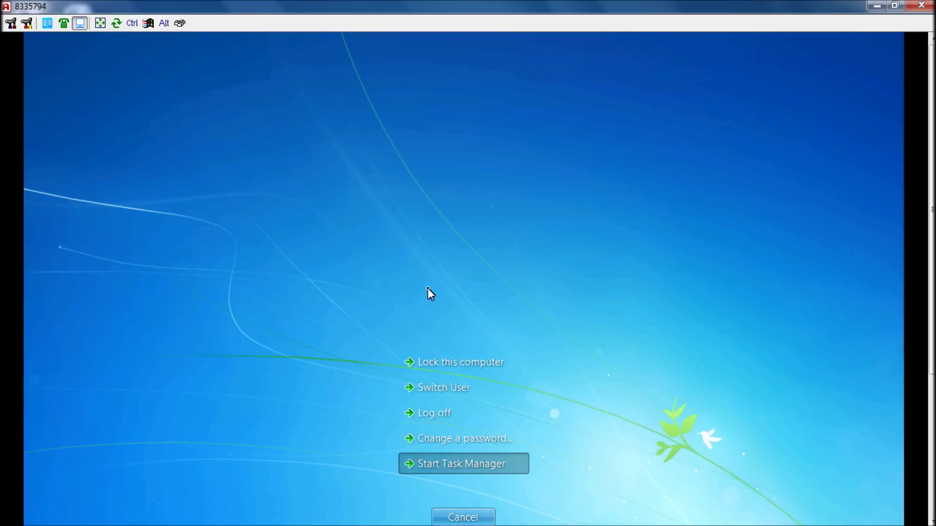
{"action": "key", "text": "Return"}
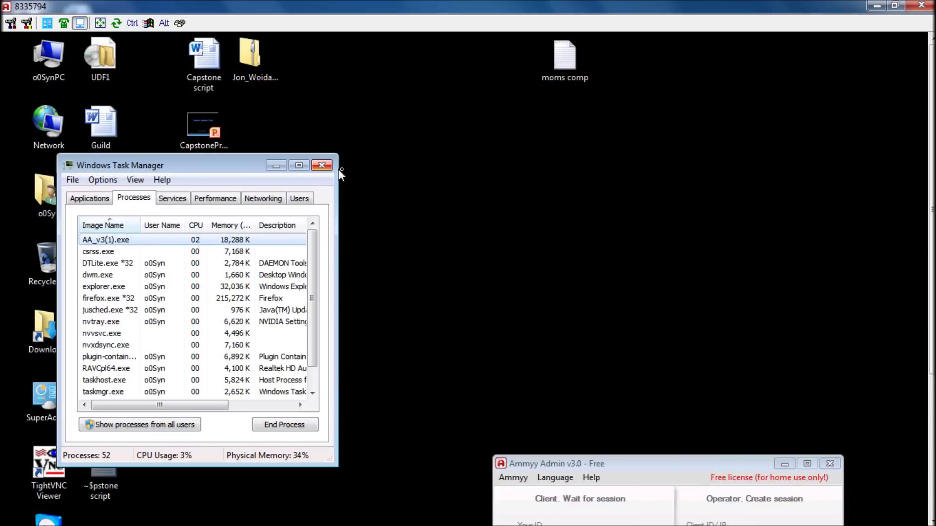
{"action": "left_click", "coordinate": [322, 167]}
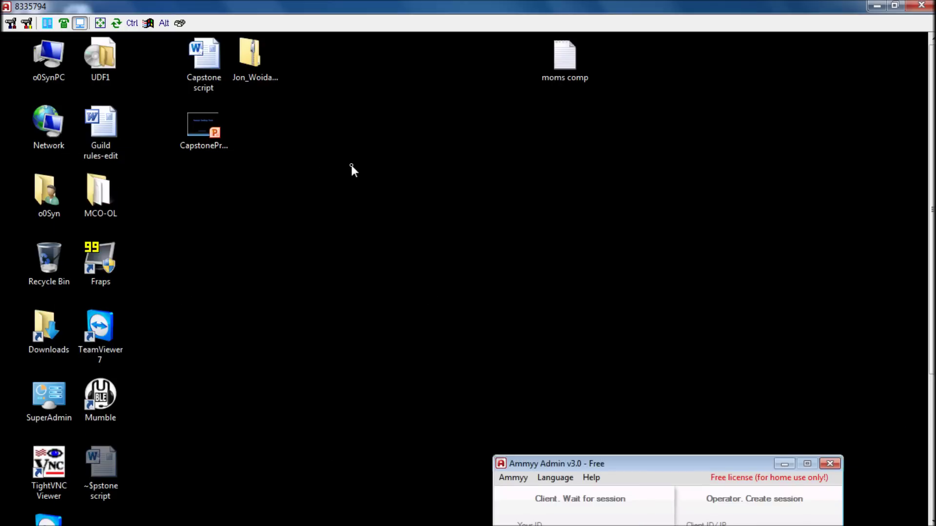
{"action": "scroll", "coordinate": [366, 285], "scroll_direction": "down", "scroll_amount": 1}
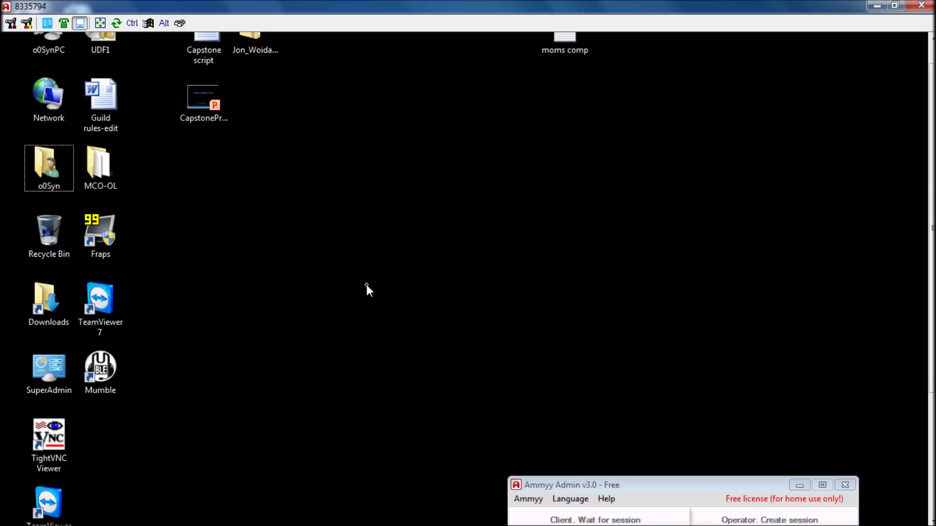